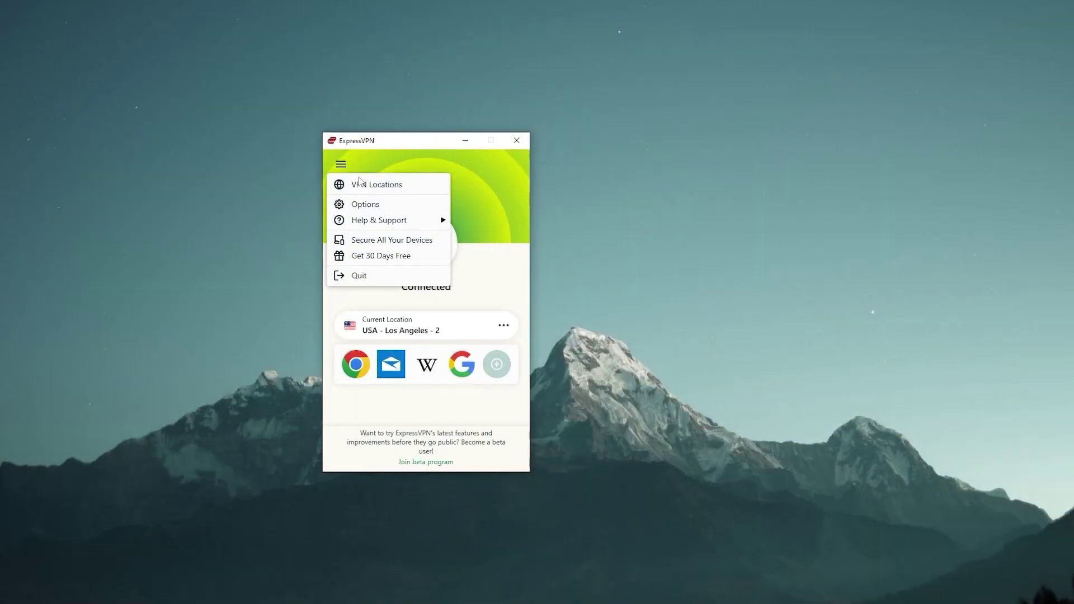
# - From the All locations list, open United Kingdom and connect to UK - East London
pyautogui.click(360, 182)
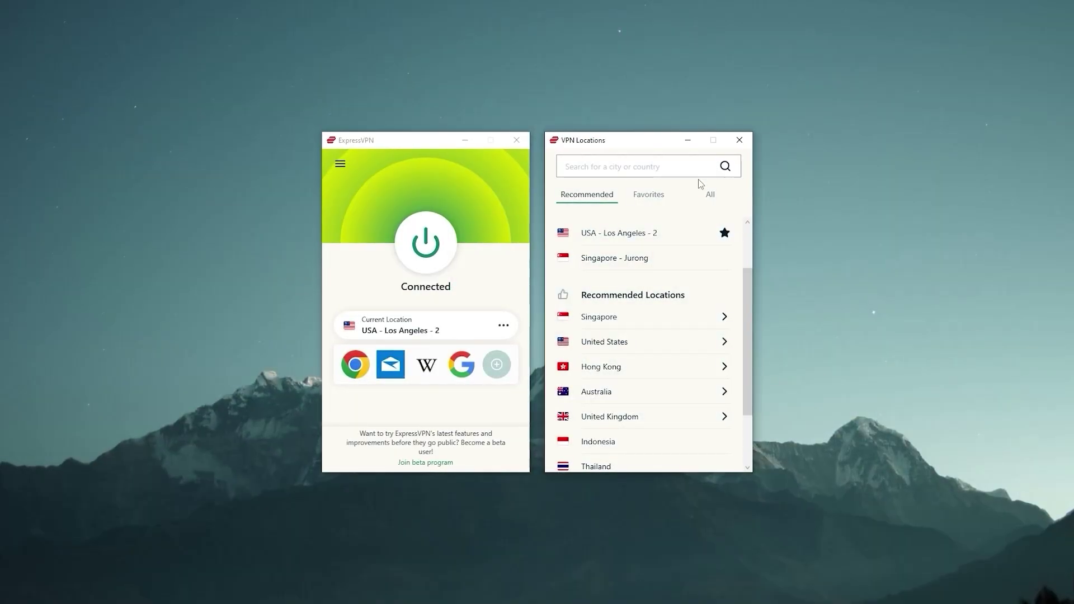
pyautogui.click(710, 198)
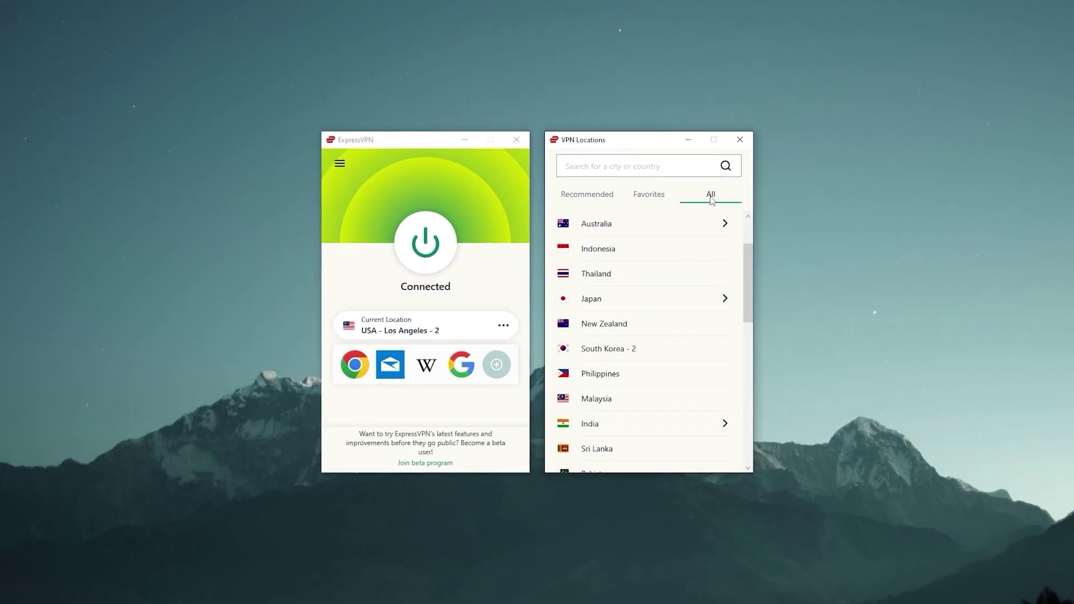
pyautogui.scroll(2, 733, 240)
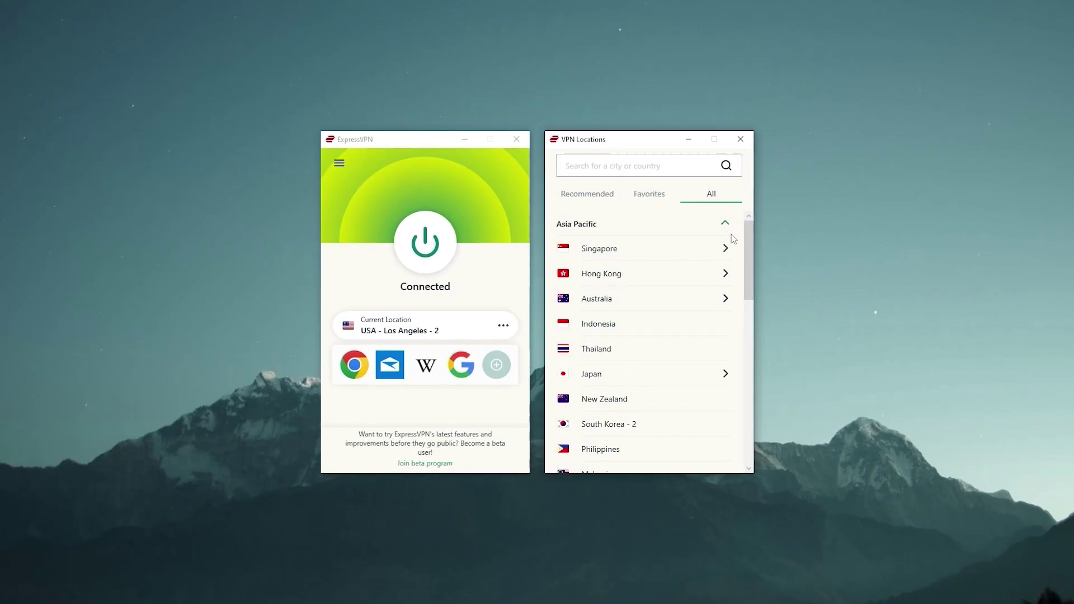
pyautogui.click(728, 226)
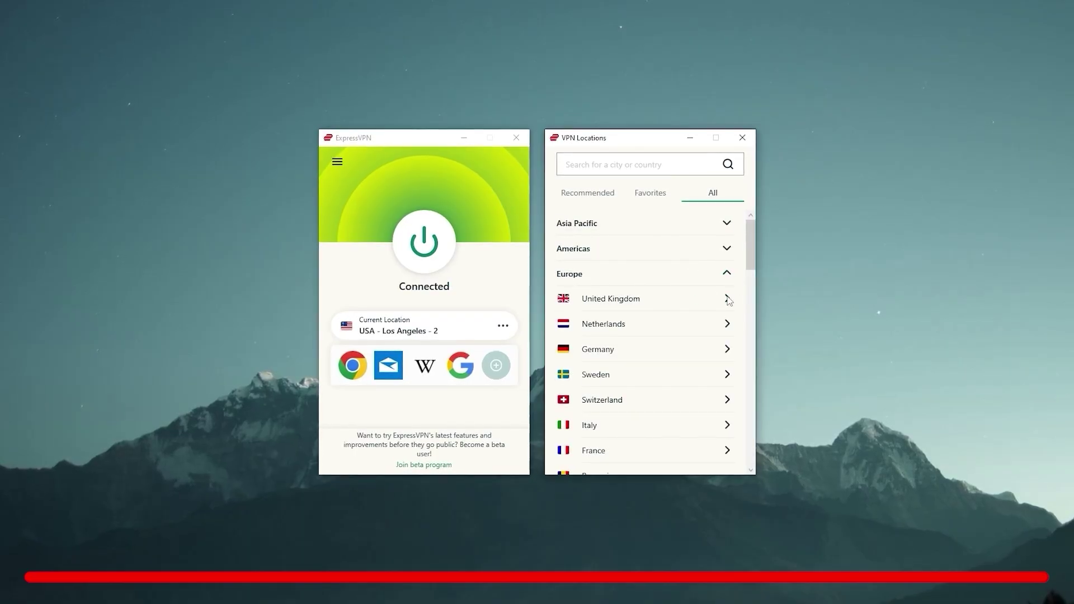
pyautogui.click(721, 301)
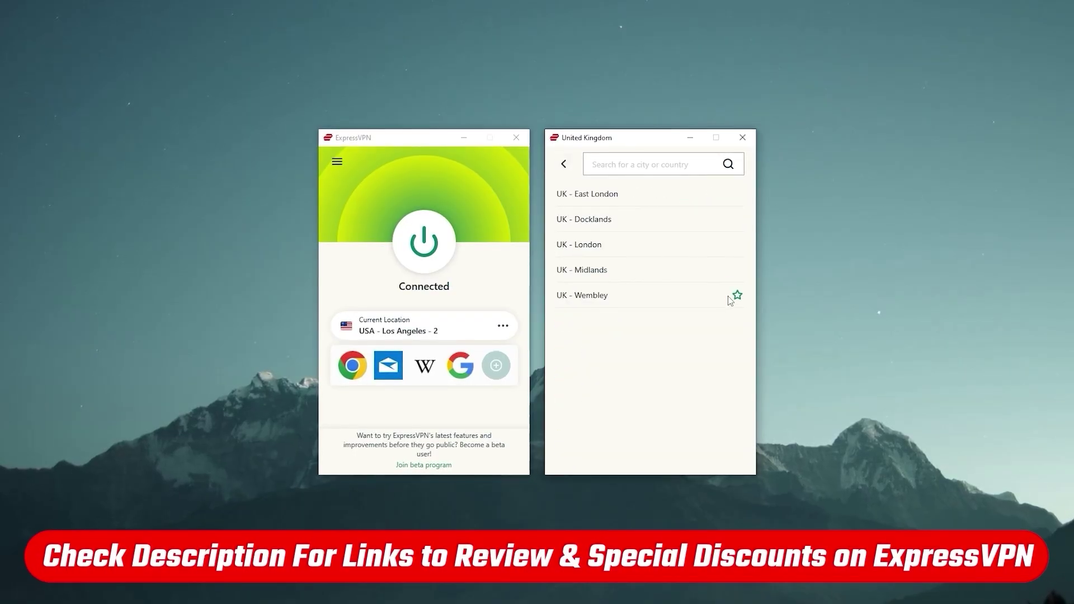
pyautogui.click(662, 195)
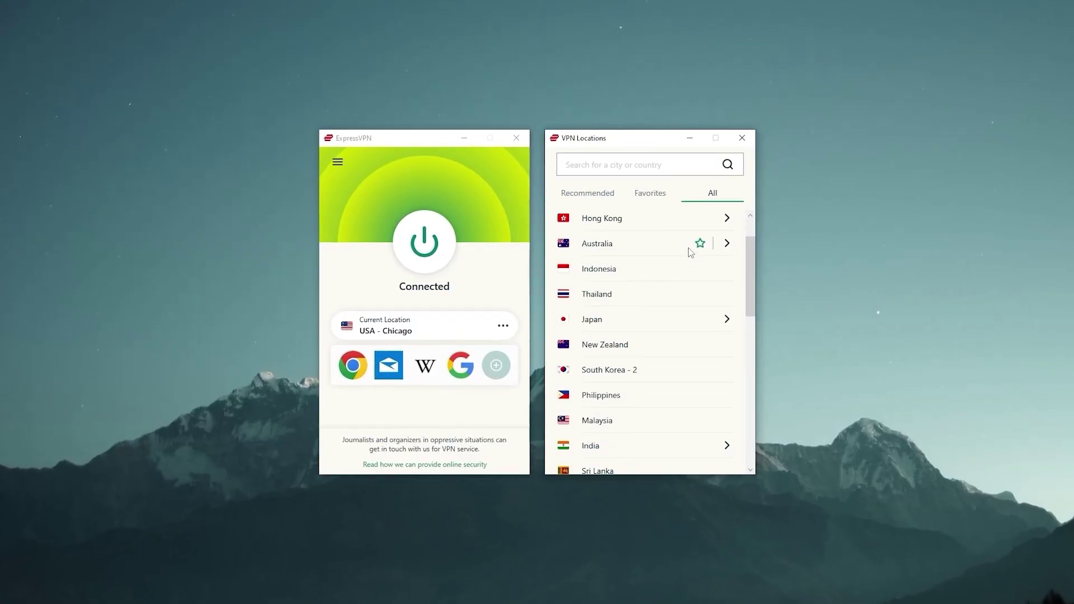
# - Switch to Japan - Tokyo, sign back in, and connect to USA - Chicago
pyautogui.click(635, 297)
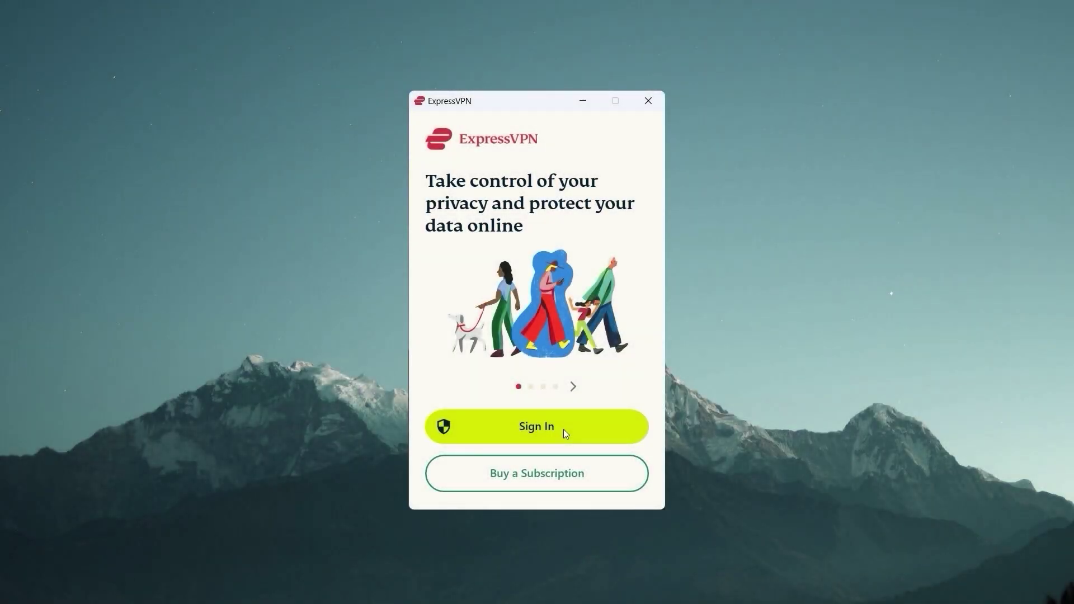
pyautogui.click(565, 433)
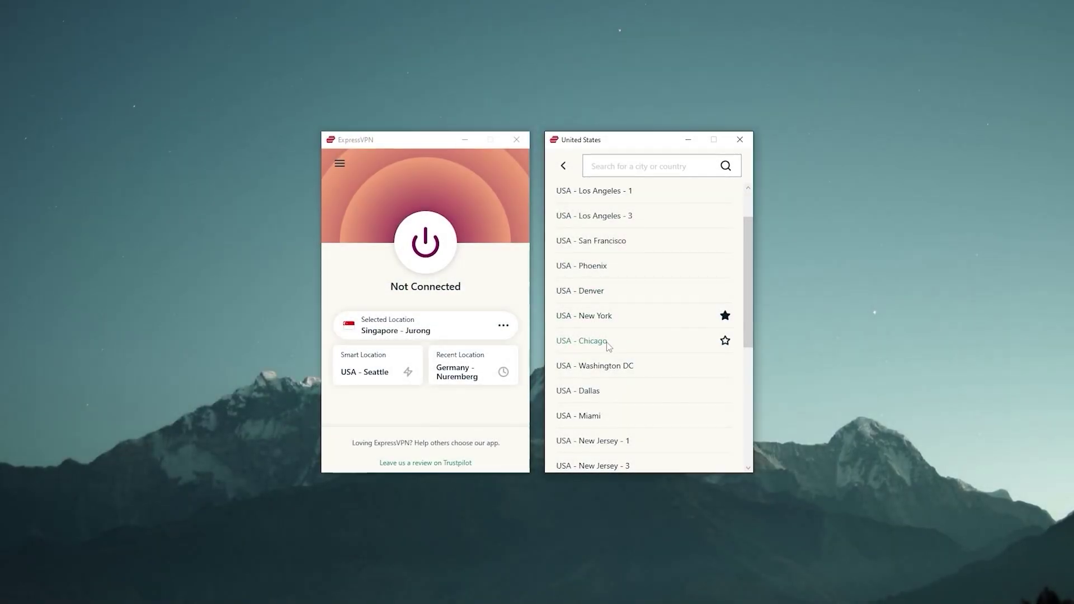
pyautogui.click(425, 243)
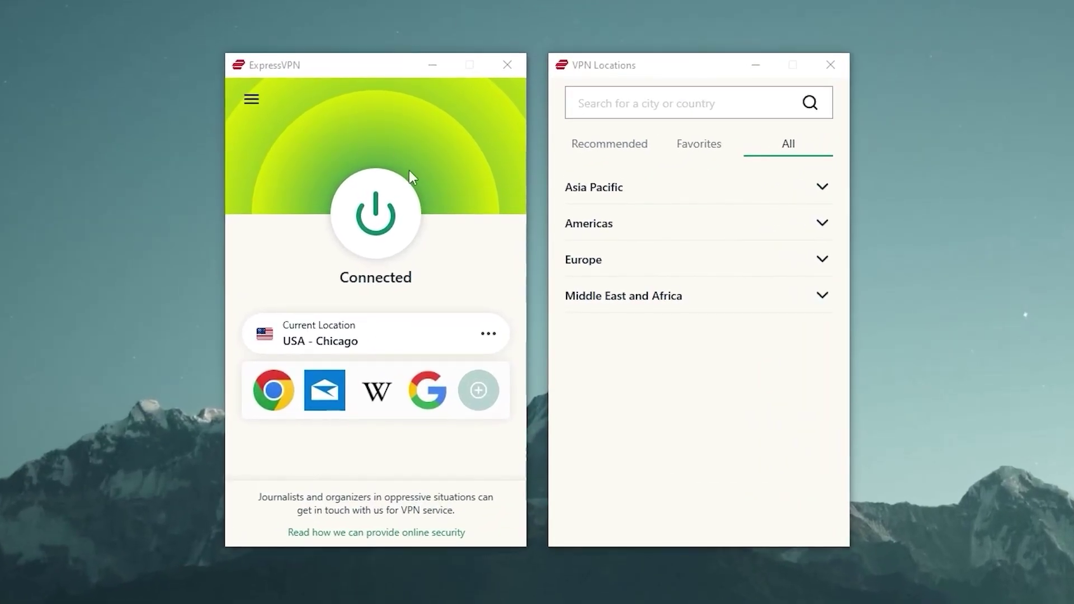
# - Expand Asia Pacific under All locations and connect to the Japan - Tokyo server
pyautogui.click(819, 190)
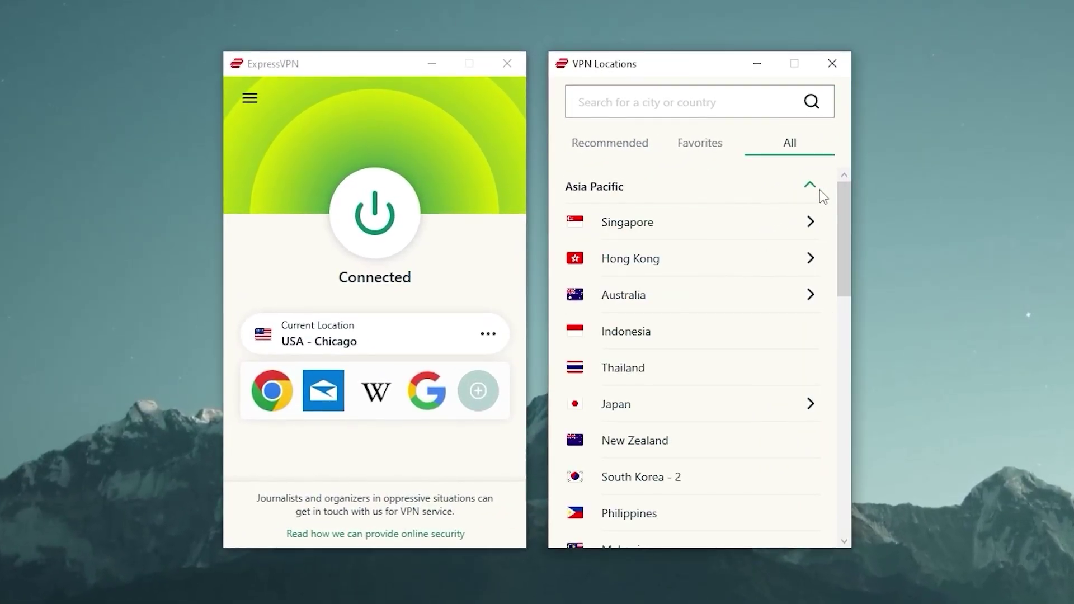
pyautogui.scroll(-2, 750, 224)
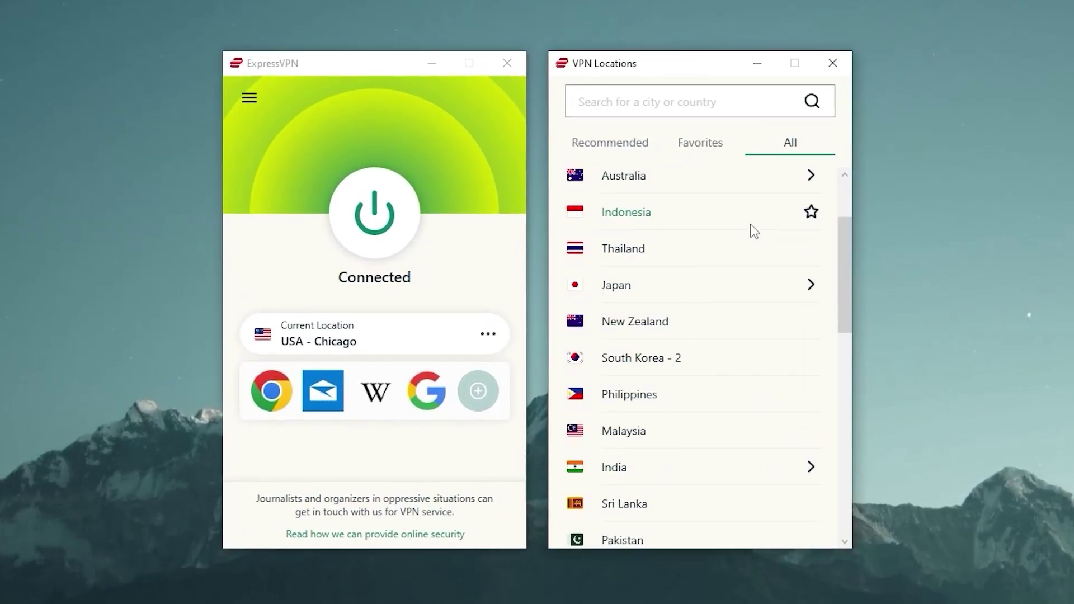
pyautogui.click(685, 291)
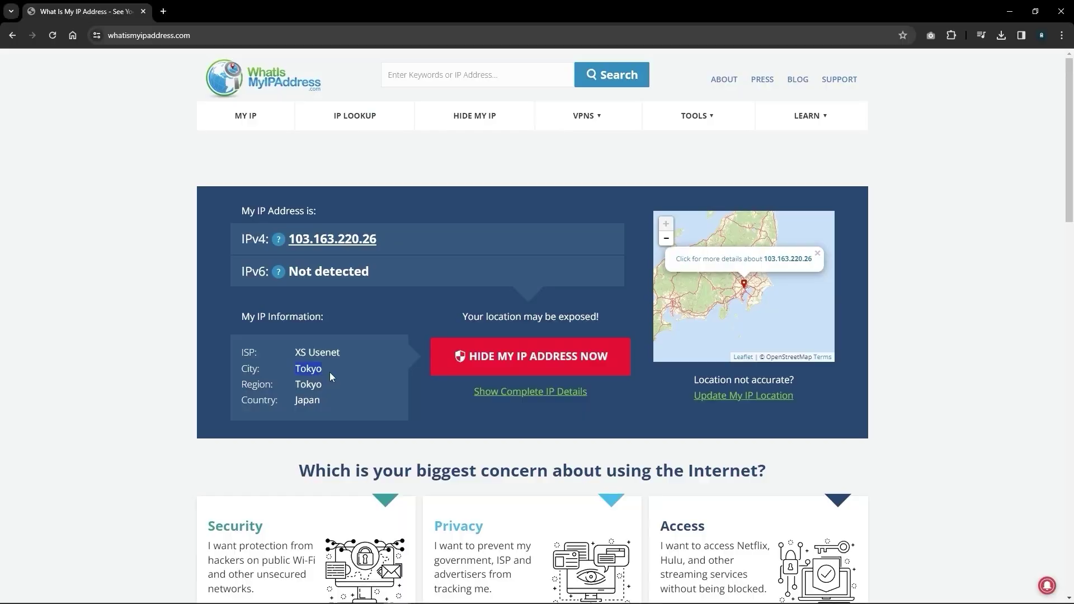
# - Highlight Tokyo as the detected city on whatismyipaddress.com and scroll through the IP details
pyautogui.doubleClick(307, 400)
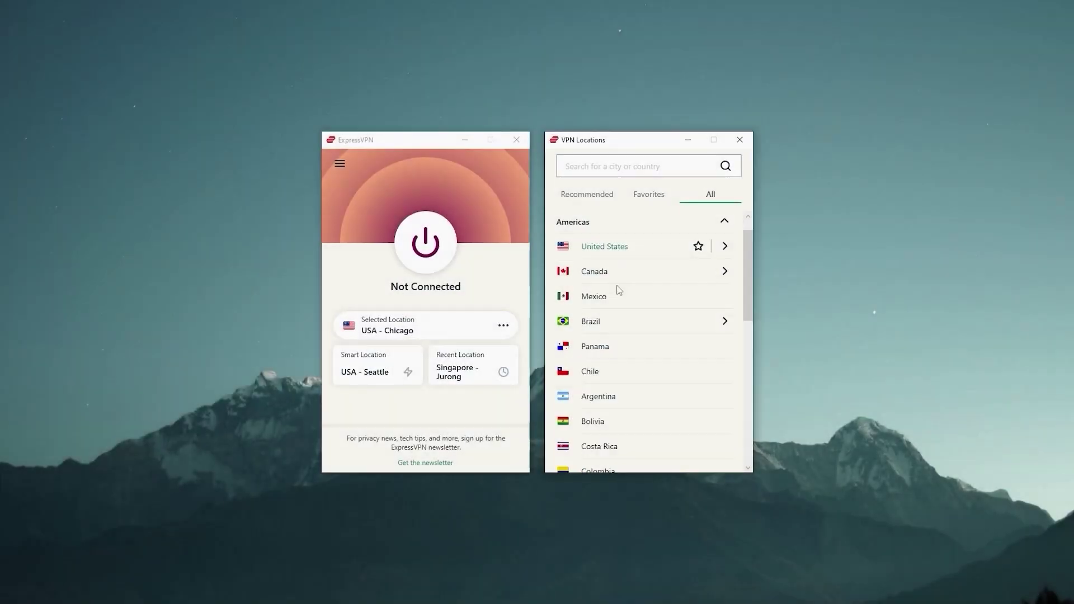
pyautogui.scroll(-8, 619, 290)
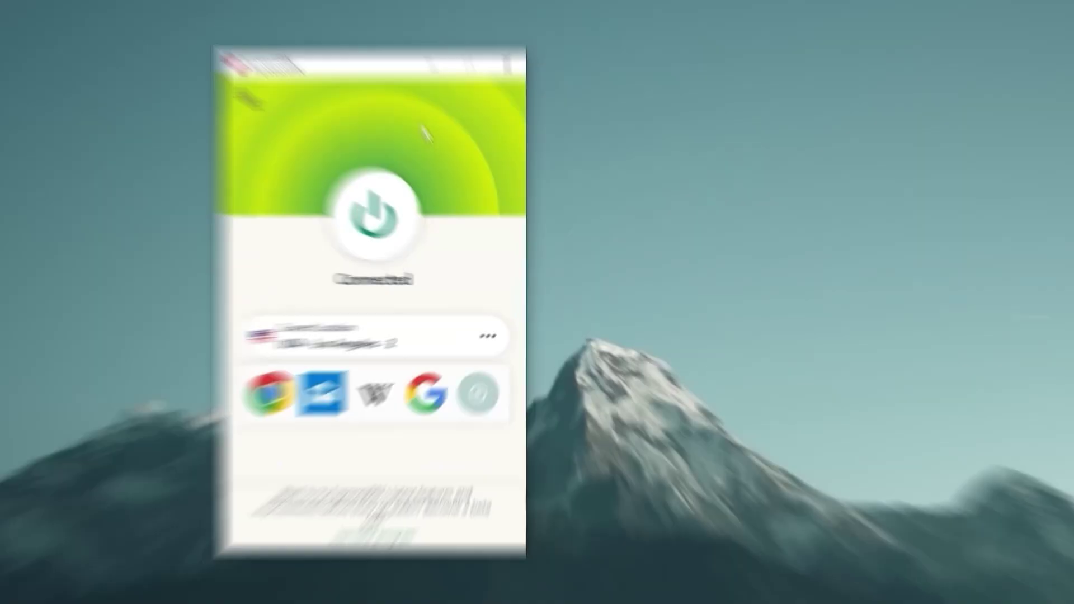
# - Choose UK - East London from the All tab of VPN Locations instead of USA - Los Angeles - 2
pyautogui.click(342, 164)
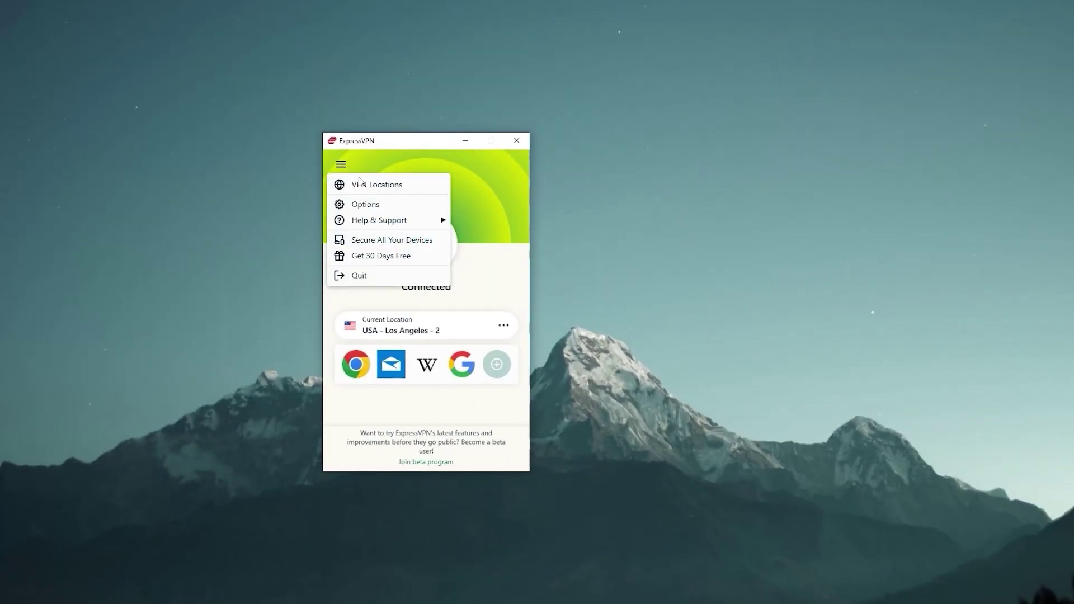
pyautogui.click(360, 182)
pyautogui.click(710, 199)
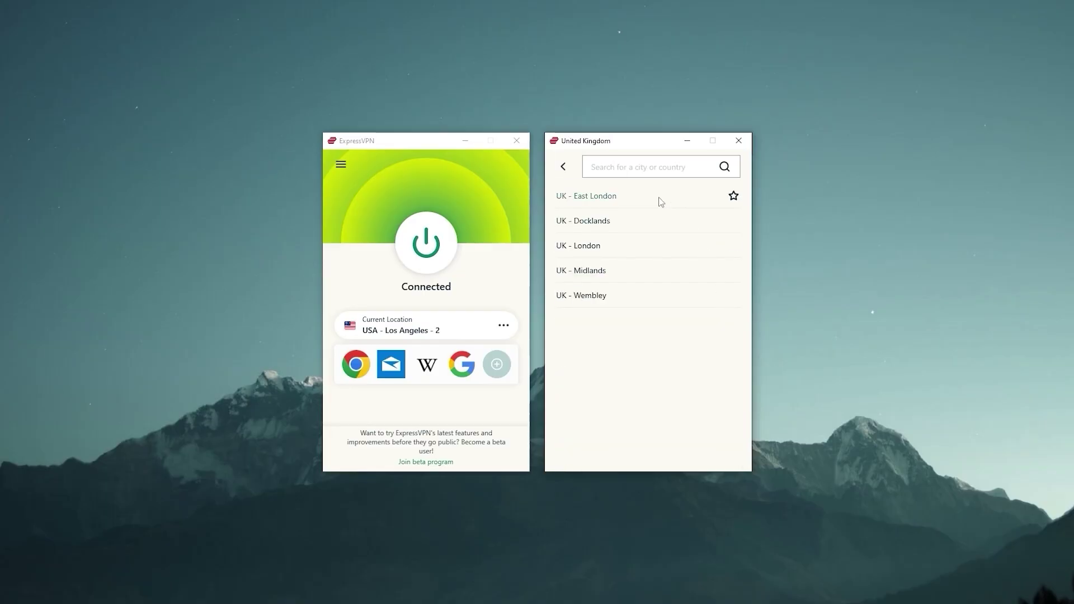
pyautogui.click(660, 199)
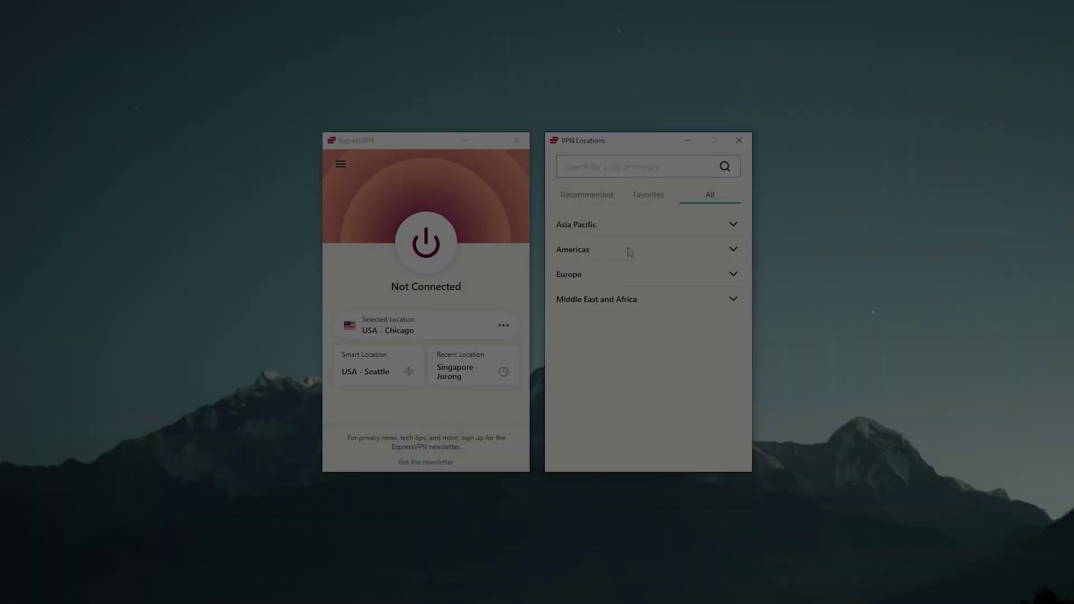
# - Look over the Network Lock and split tunneling settings in General options, then confirm with OK
pyautogui.scroll(-2, 617, 304)
pyautogui.scroll(-6, 618, 304)
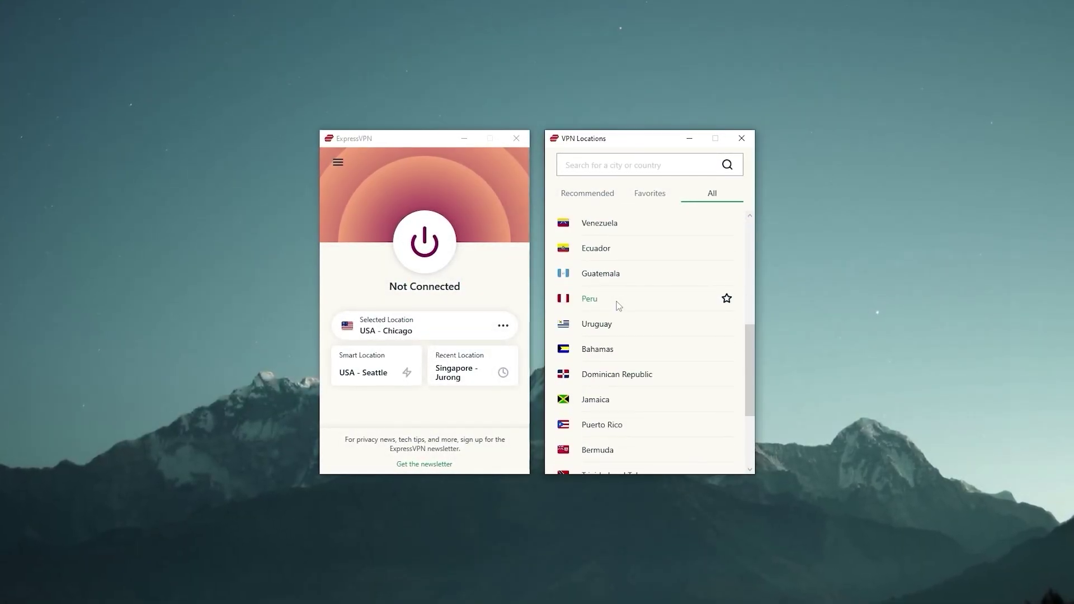
pyautogui.scroll(-2, 618, 304)
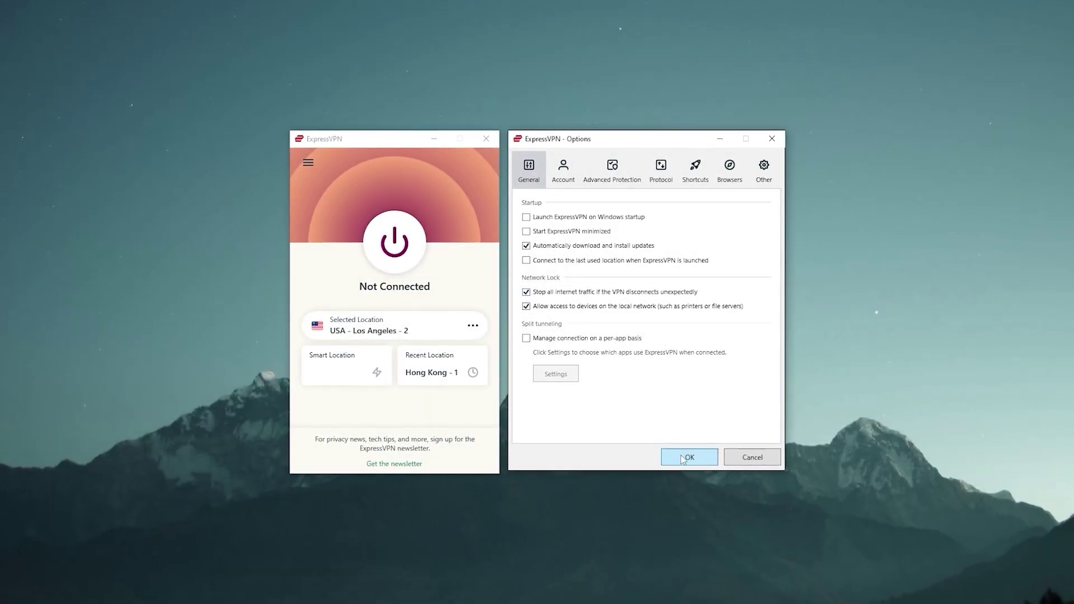
pyautogui.click(683, 459)
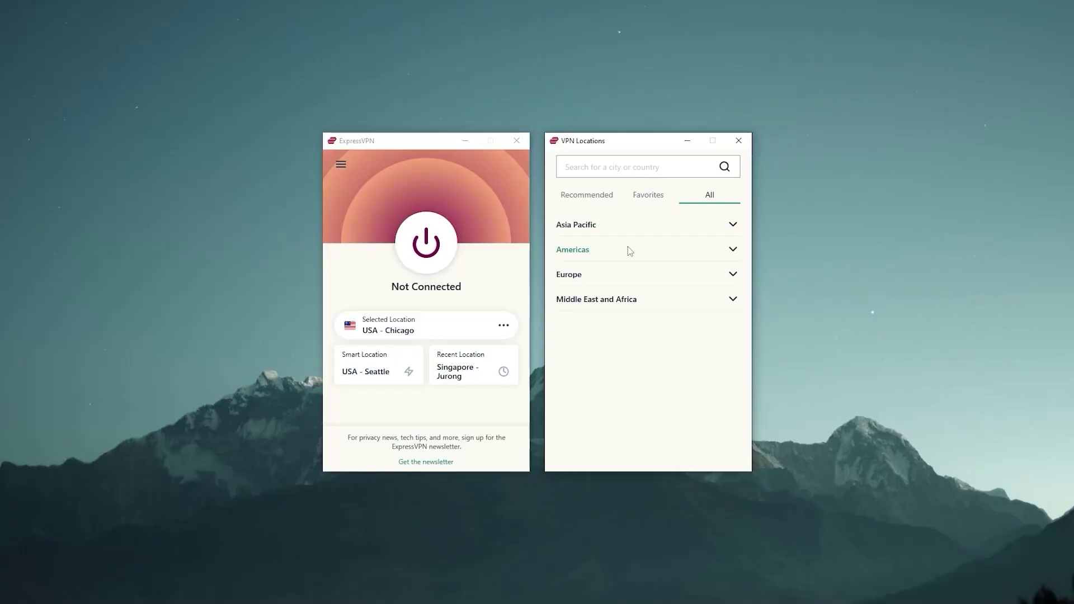
# - Expand the Americas region and scroll through countries such as Mexico, Brazil and Chile
pyautogui.click(629, 249)
pyautogui.scroll(-5, 616, 302)
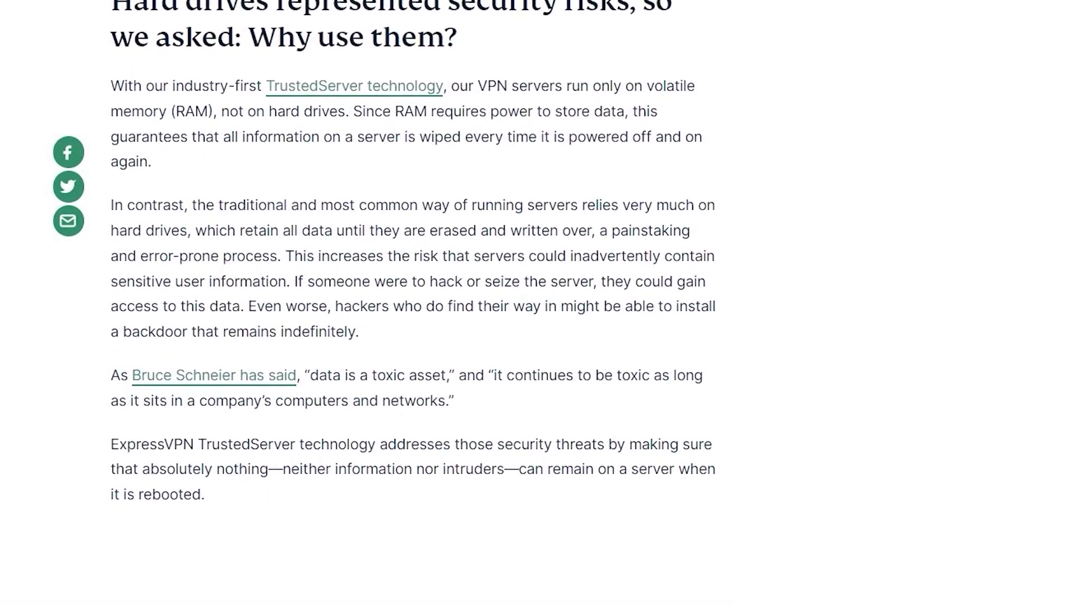
# - Switch to the Cure53 Aircove audit tab and scroll past the router image to the article text
pyautogui.scroll(-1, 414, 280)
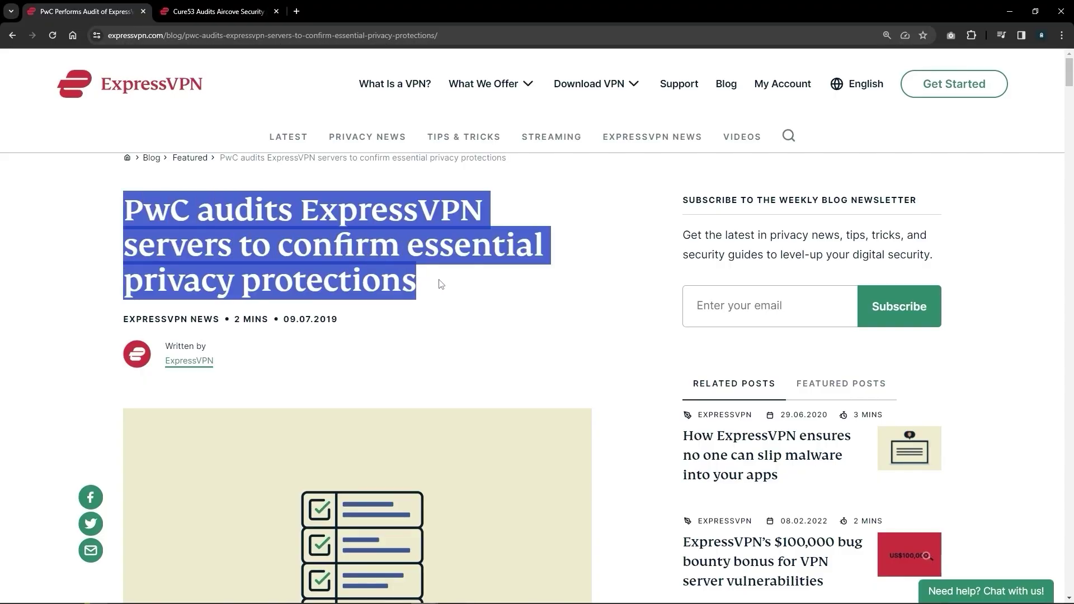
pyautogui.hotkey('ctrl', 'Tab')
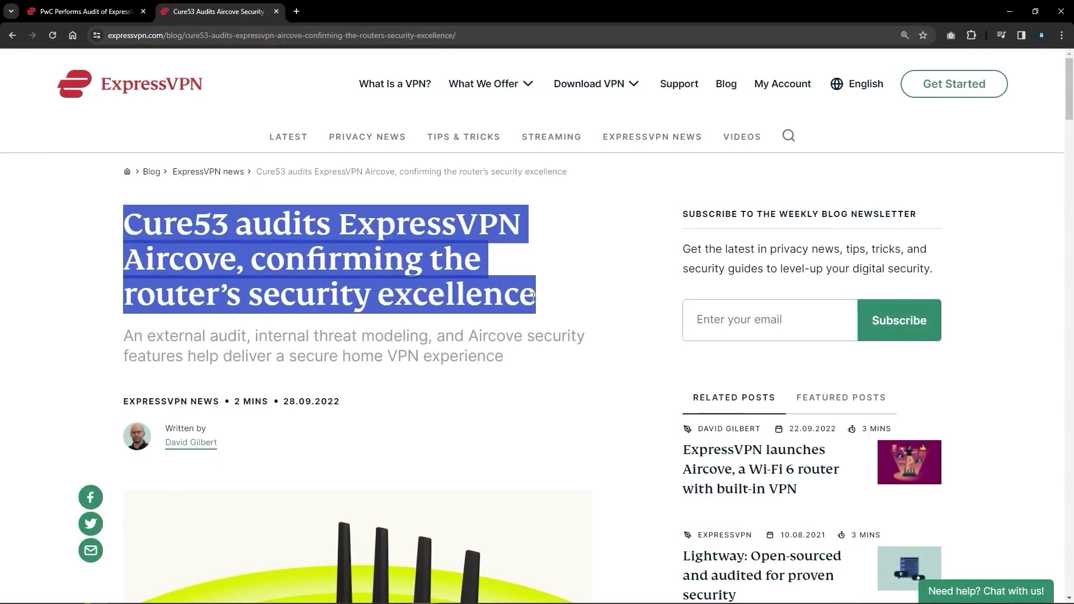
pyautogui.scroll(-6, 532, 297)
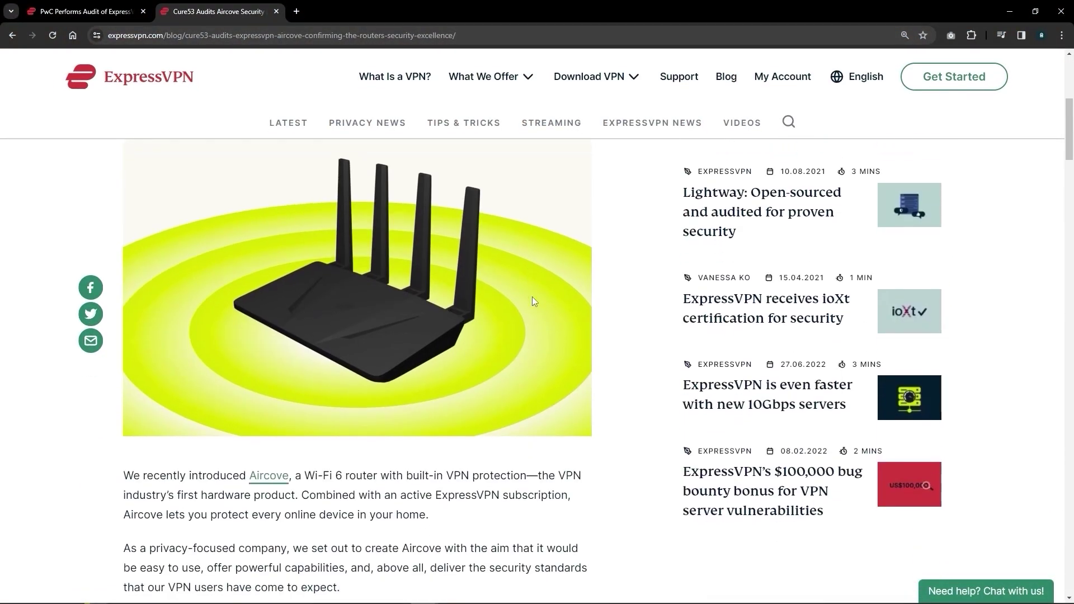
pyautogui.scroll(-2, 532, 297)
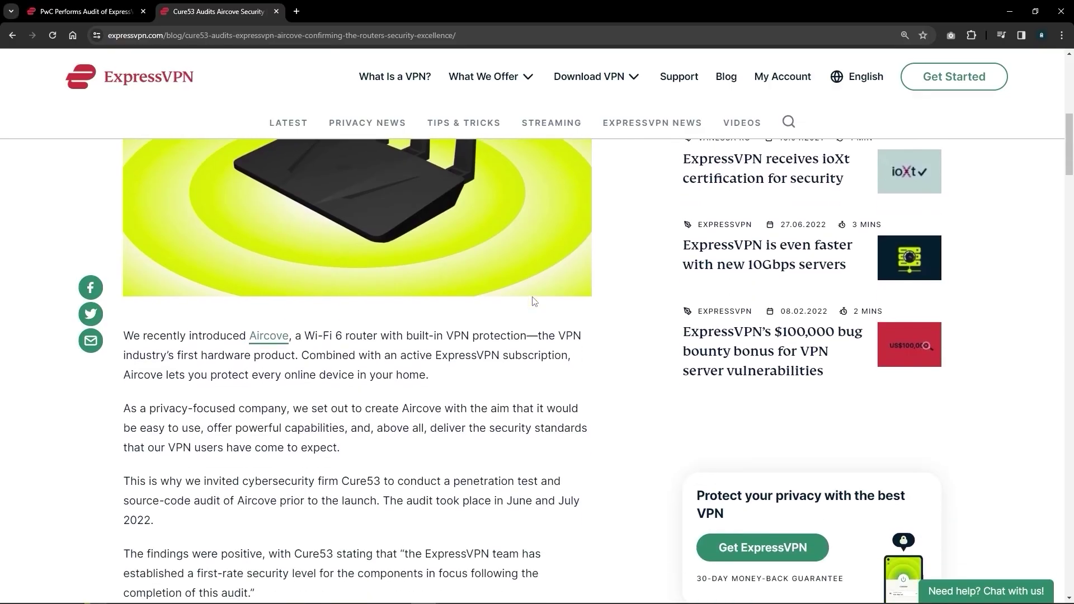
pyautogui.scroll(-2, 535, 301)
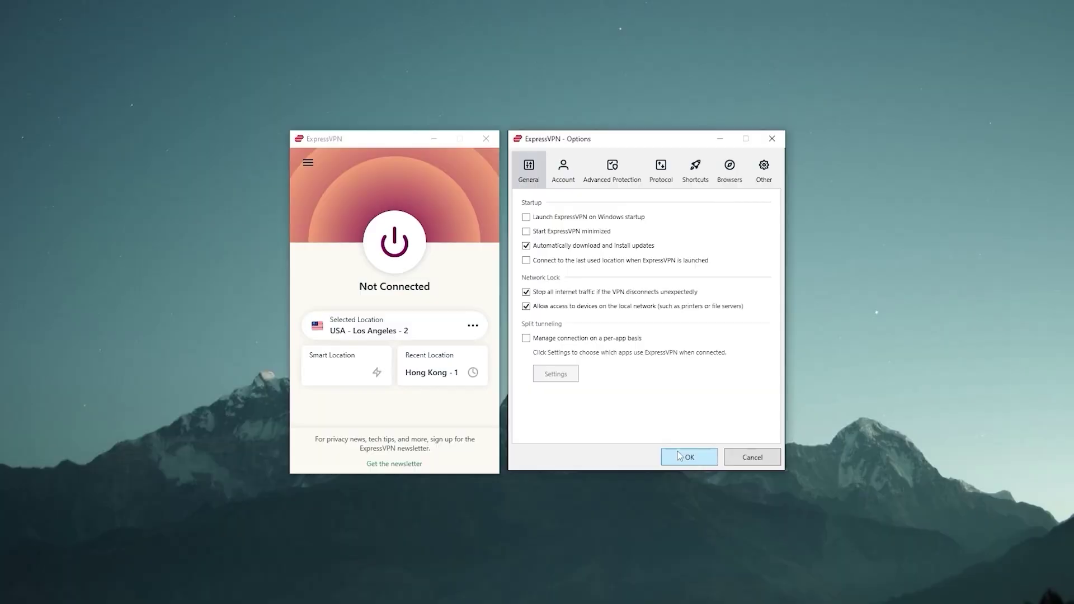
# - Close the Options dialog with OK and connect to USA - Los Angeles - 2
pyautogui.click(686, 459)
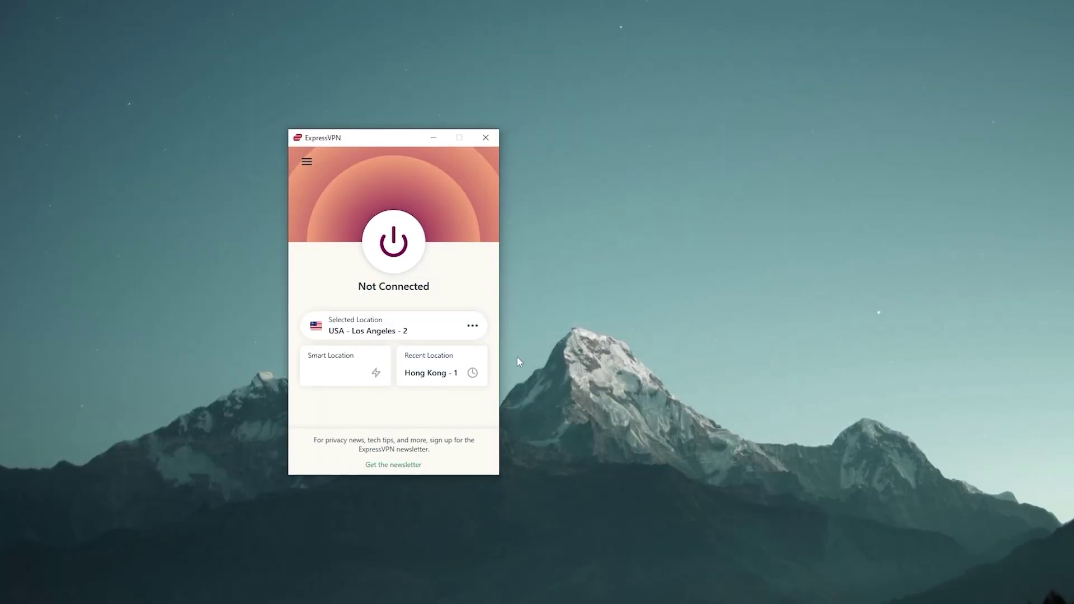
pyautogui.click(392, 241)
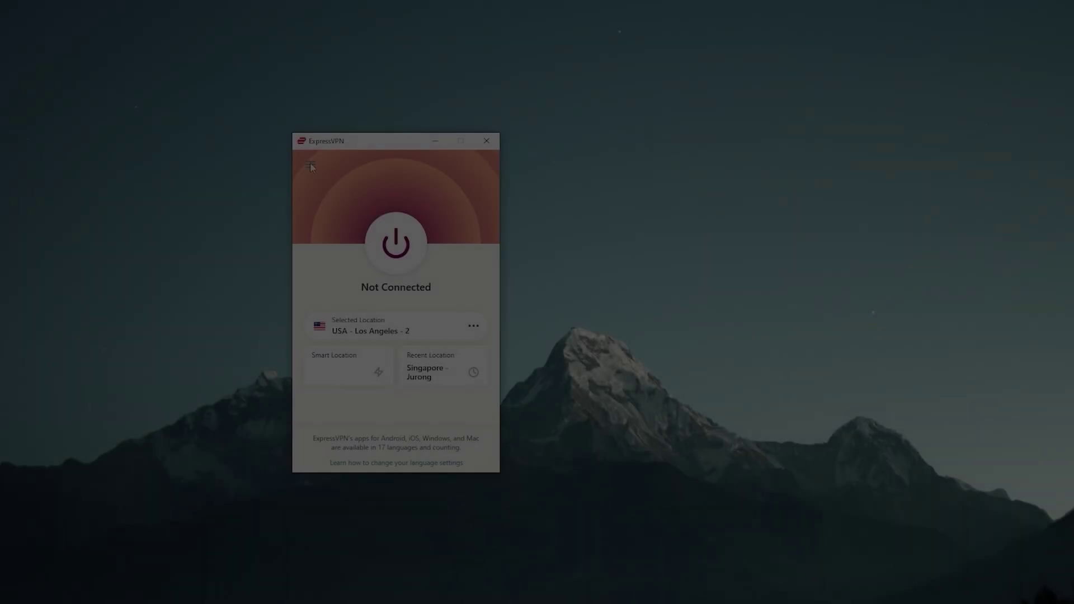
# - Enable split tunneling so selected apps bypass the VPN, and add qBittorrent to the app list
pyautogui.click(307, 163)
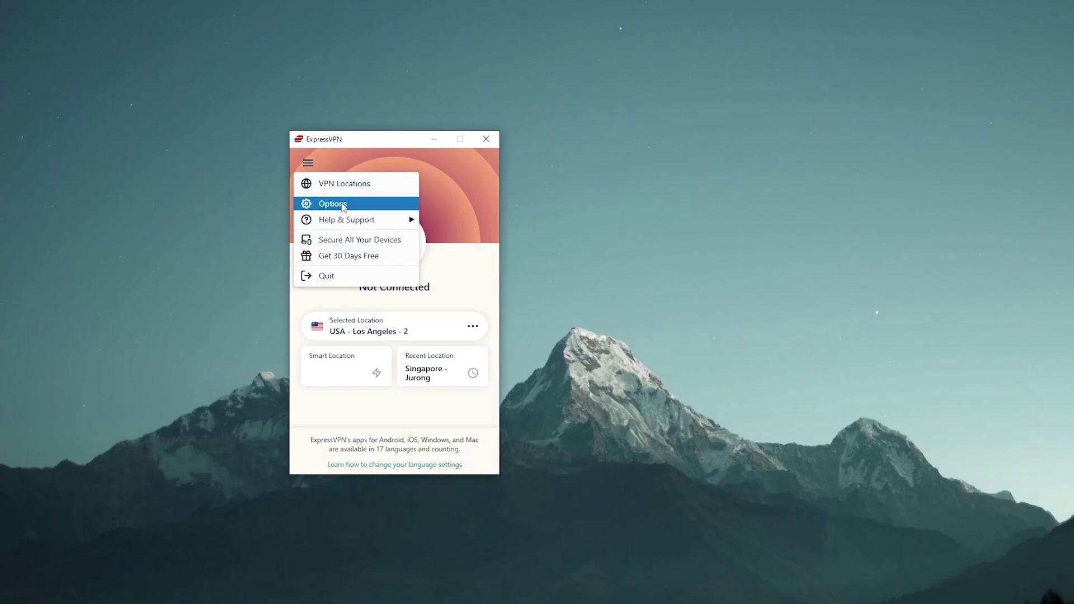
pyautogui.click(341, 204)
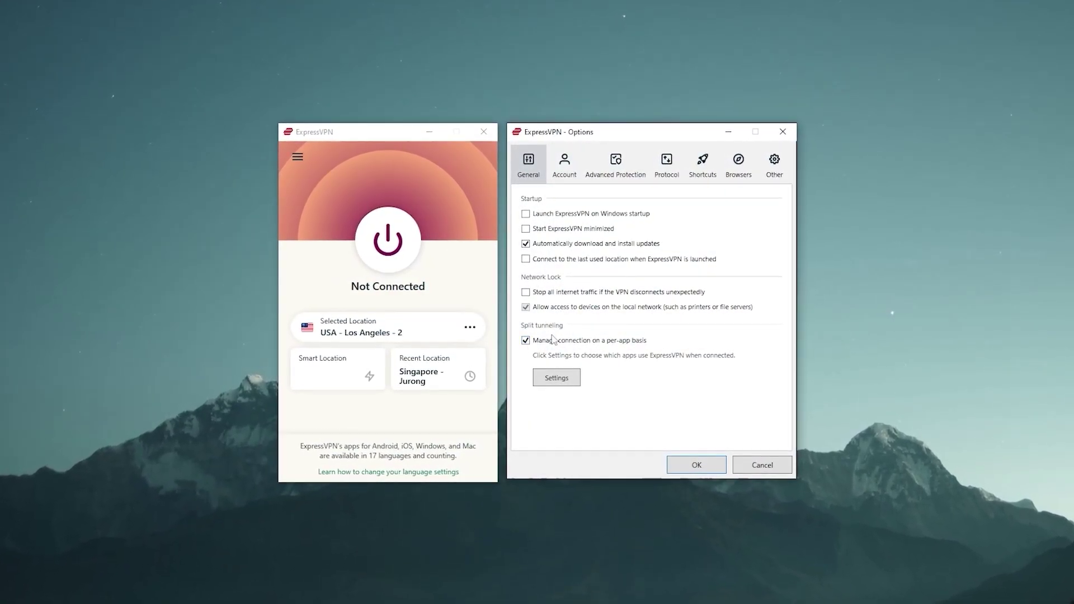
pyautogui.click(563, 383)
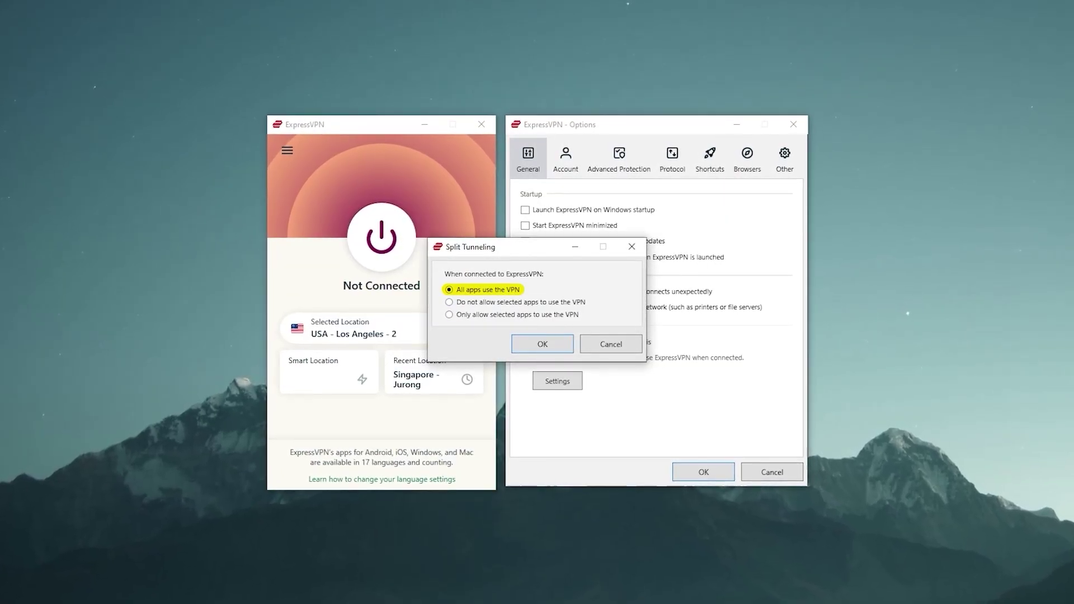
pyautogui.click(448, 315)
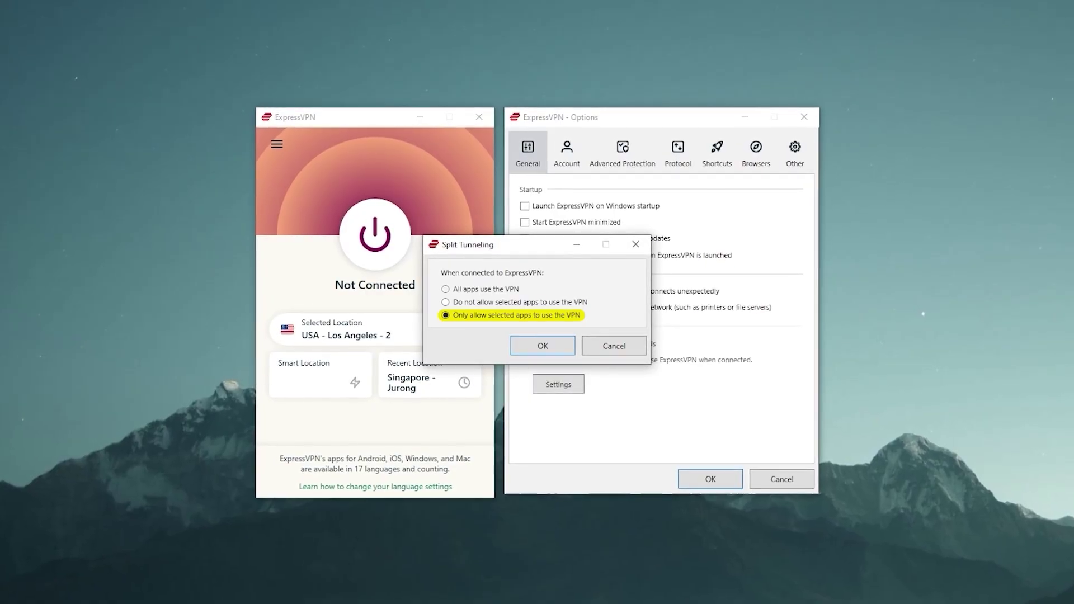
pyautogui.click(445, 302)
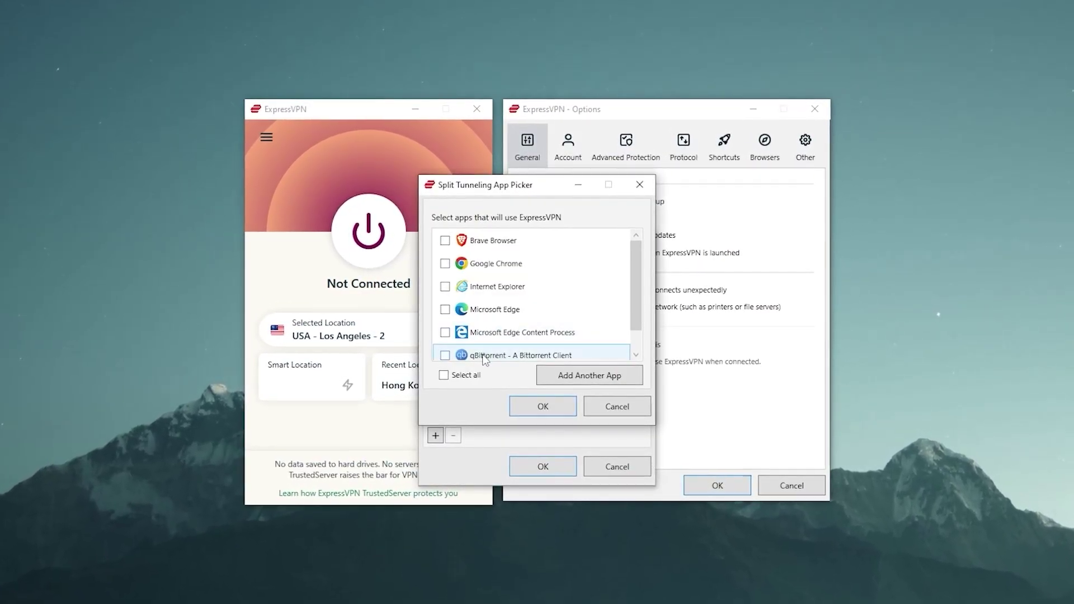
pyautogui.scroll(-1, 482, 355)
pyautogui.click(444, 333)
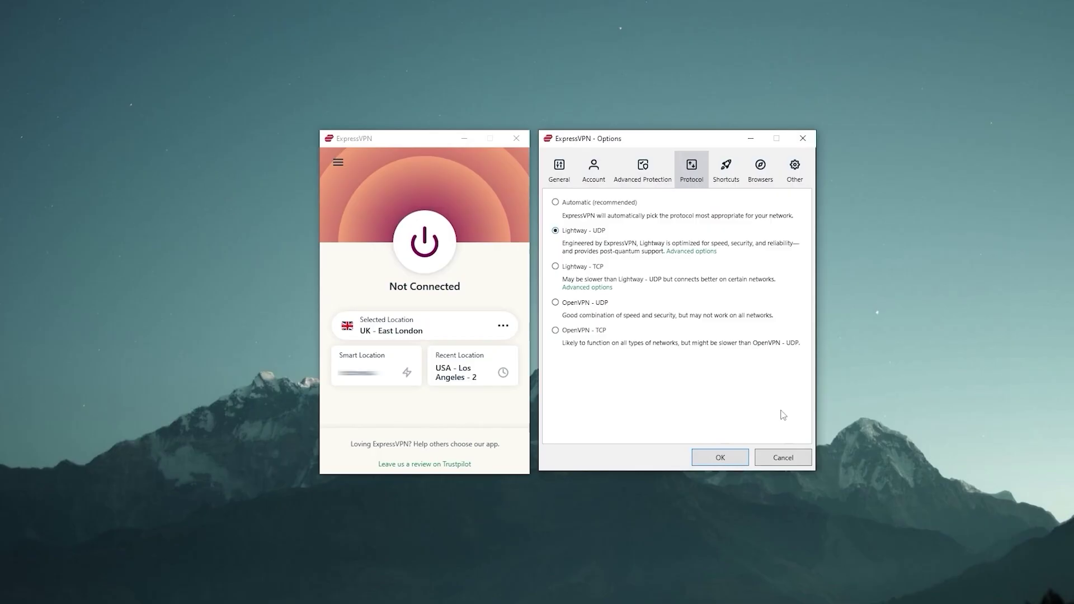
# - Save the split tunneling settings, then set the protocol to Automatic (recommended) and close Options
pyautogui.click(721, 458)
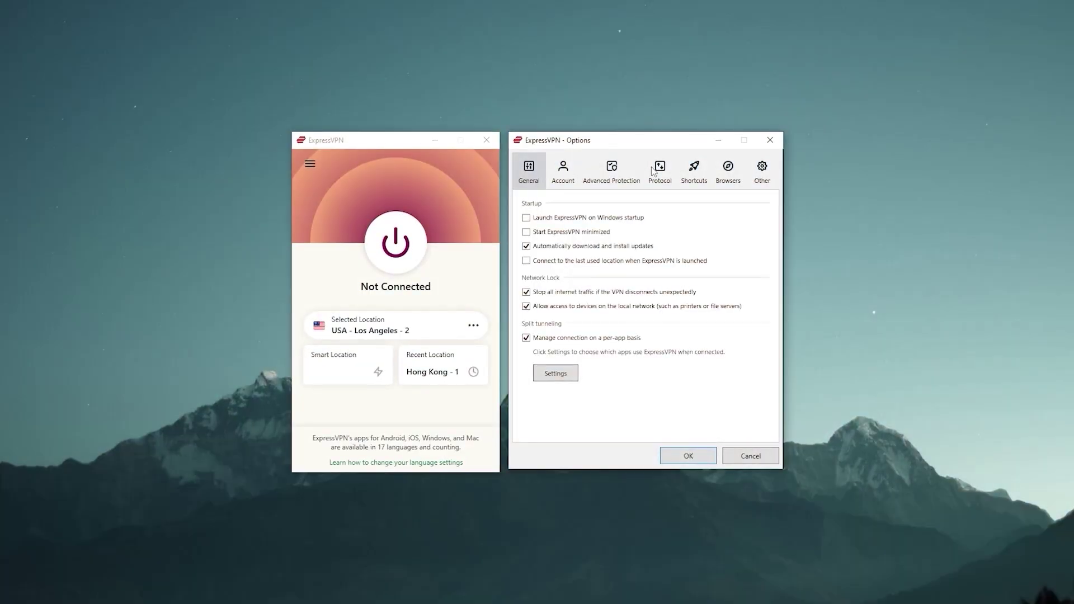
pyautogui.click(654, 170)
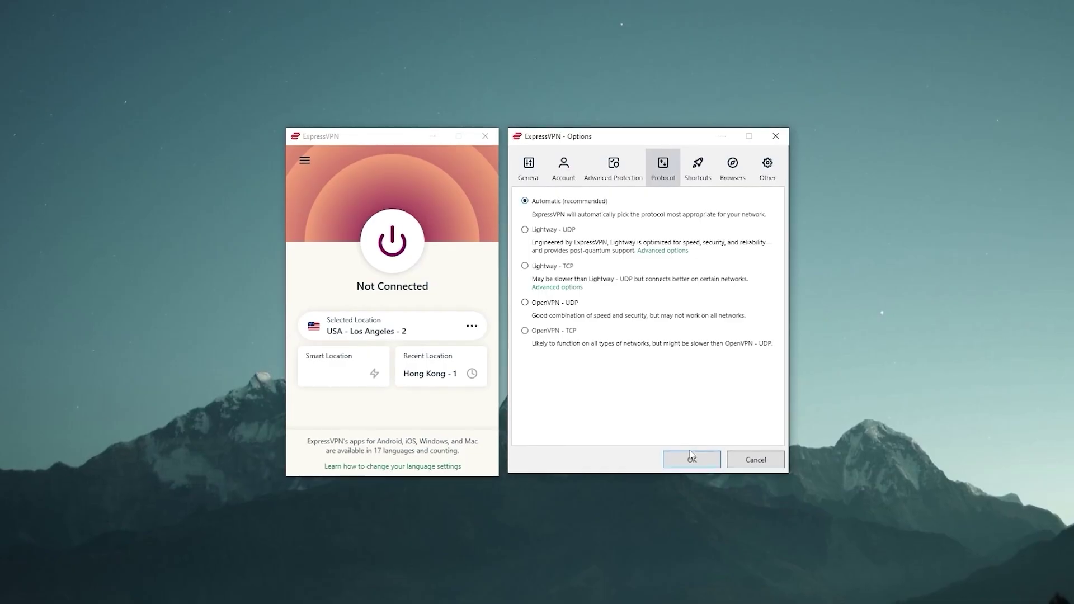
pyautogui.click(690, 460)
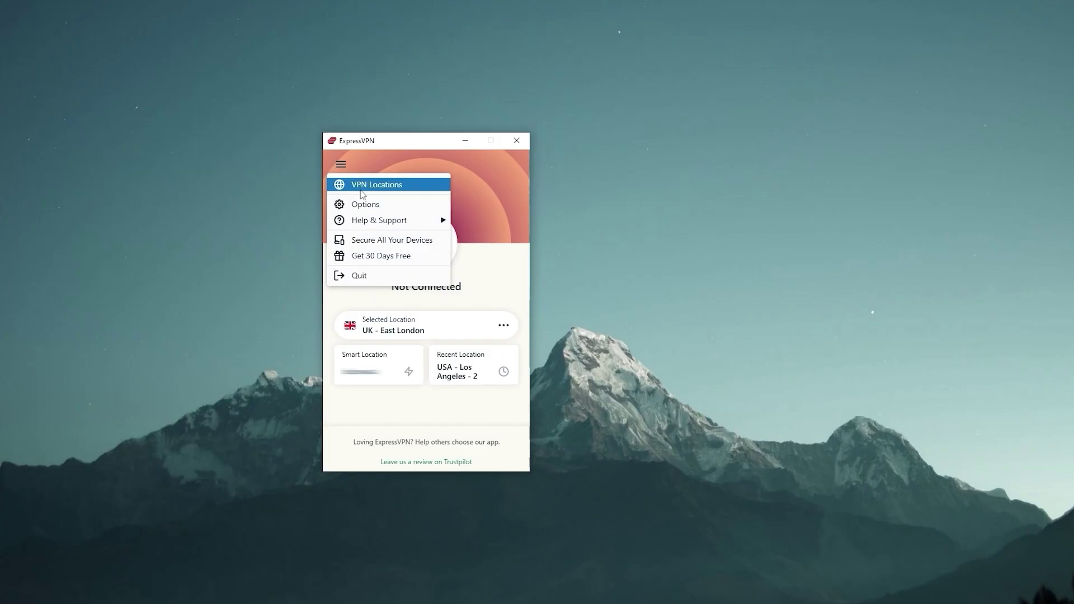
# - Open Options from the main menu, showing the Advanced Protection settings
pyautogui.click(365, 204)
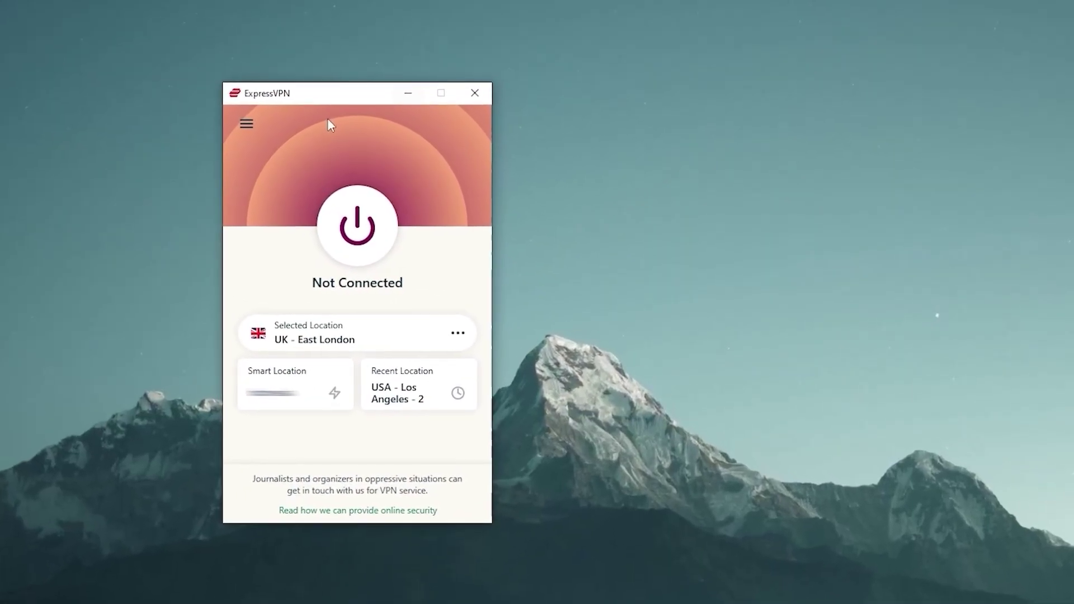
pyautogui.click(246, 124)
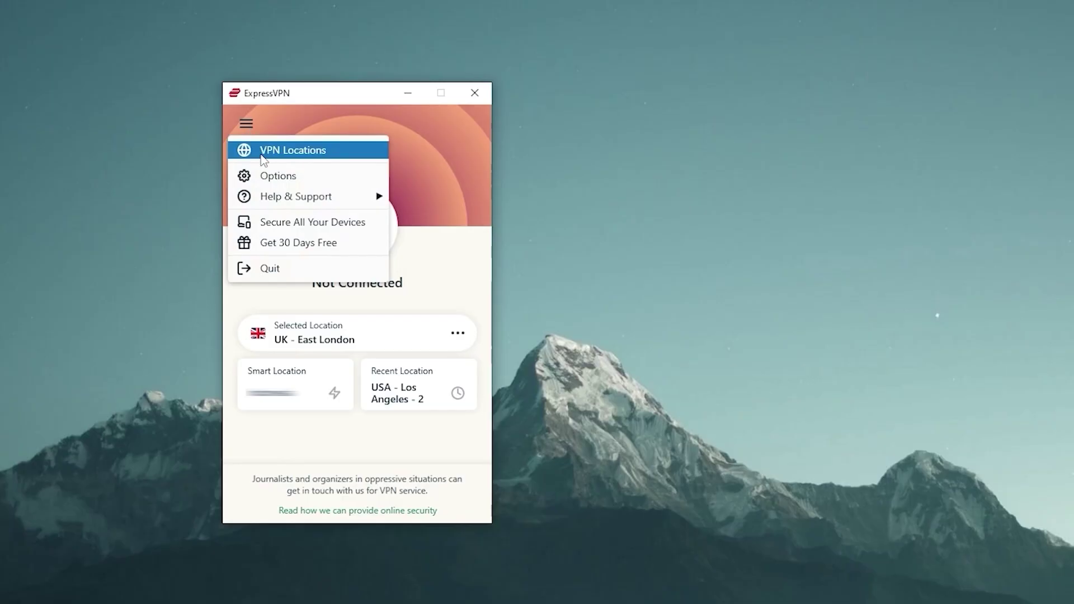
pyautogui.click(278, 177)
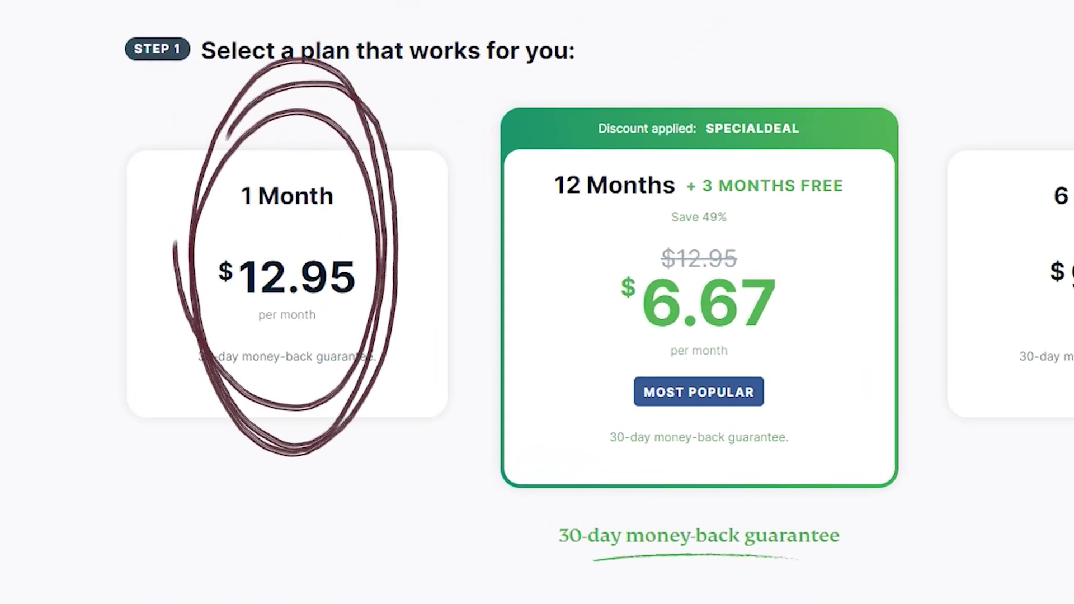
pyautogui.moveTo(125, 216); pyautogui.dragTo(578, 259)
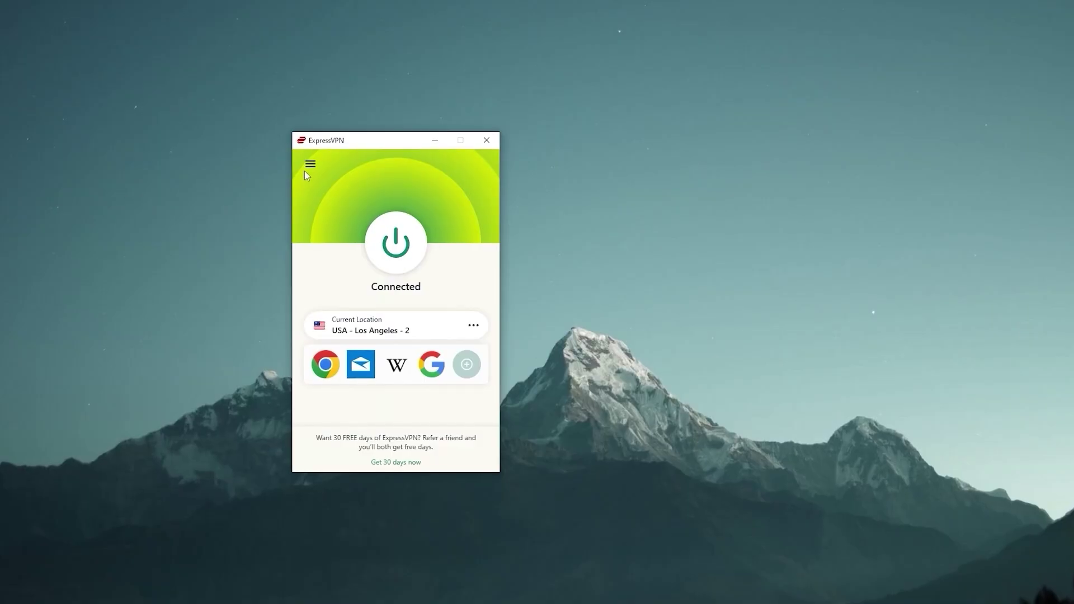
# - Pick USA - Chicago from the United States locations and start the VPN connection
pyautogui.click(307, 167)
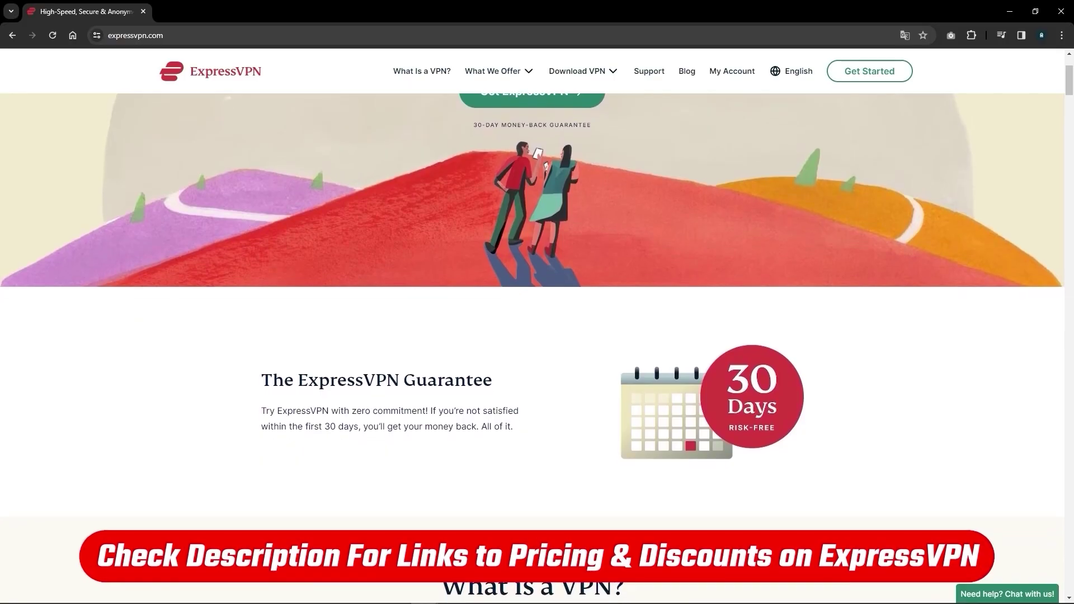
pyautogui.scroll(-1, 532, 280)
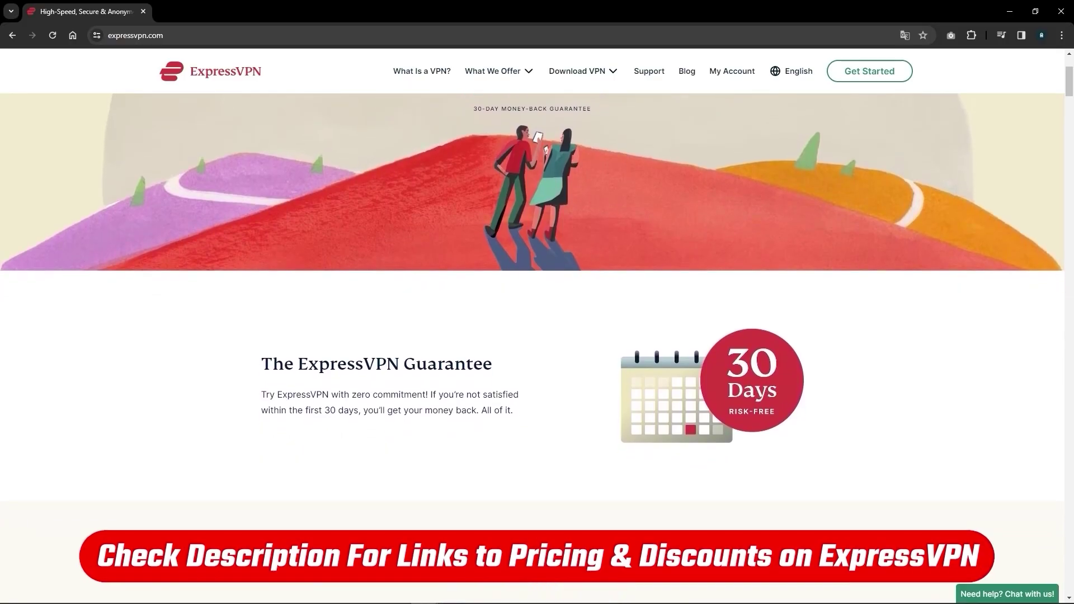
pyautogui.scroll(-1, 532, 280)
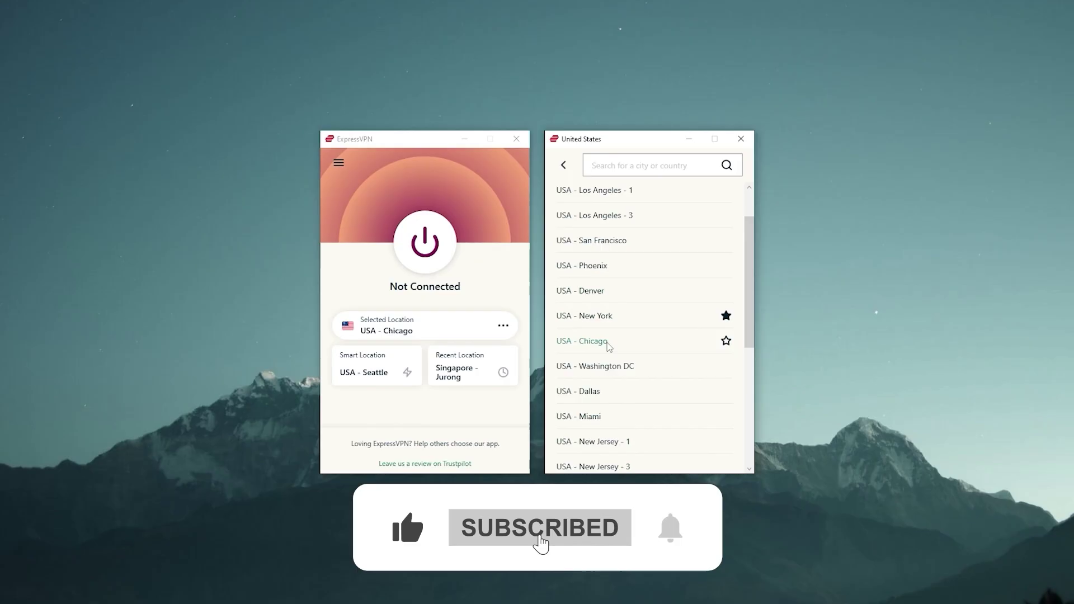
pyautogui.click(424, 242)
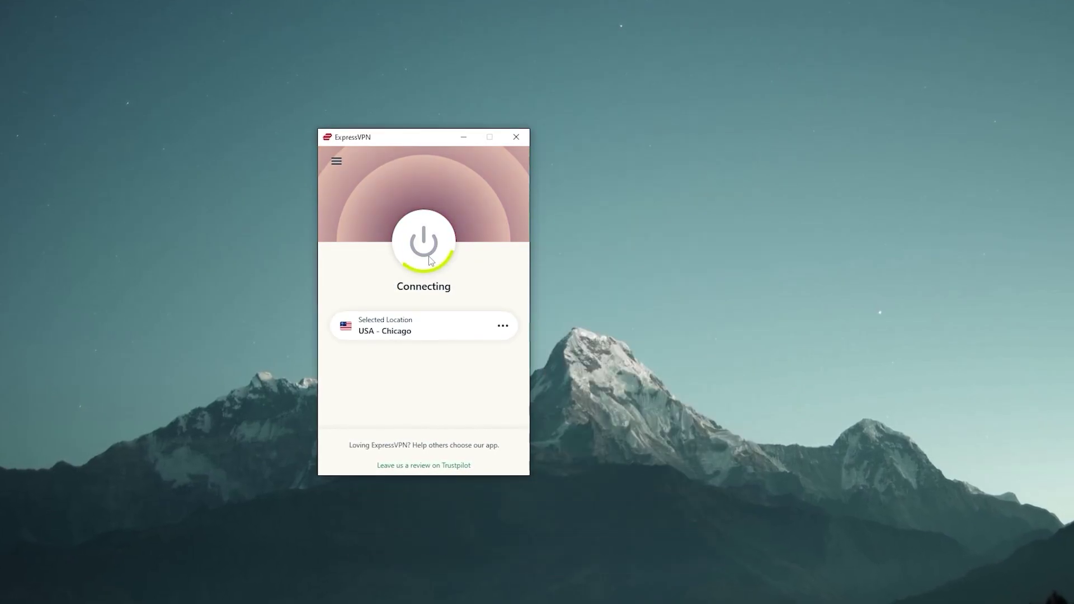